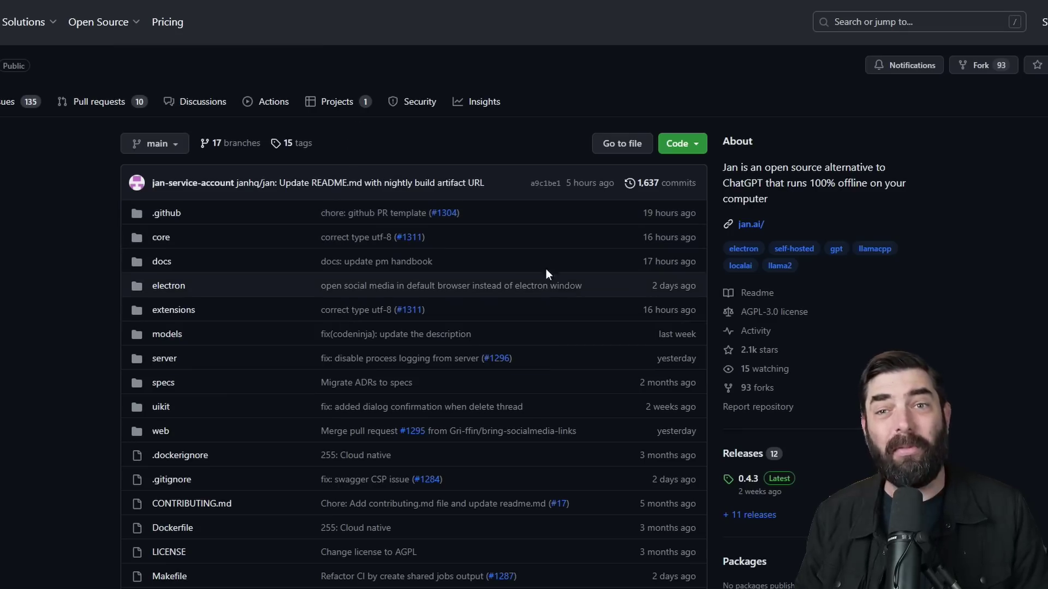
Scroll the janhq/jan README to its License section and select the AGPLv3 sentence
scroll(555, 274, "down", 3)
scroll(363, 125, "up", 3)
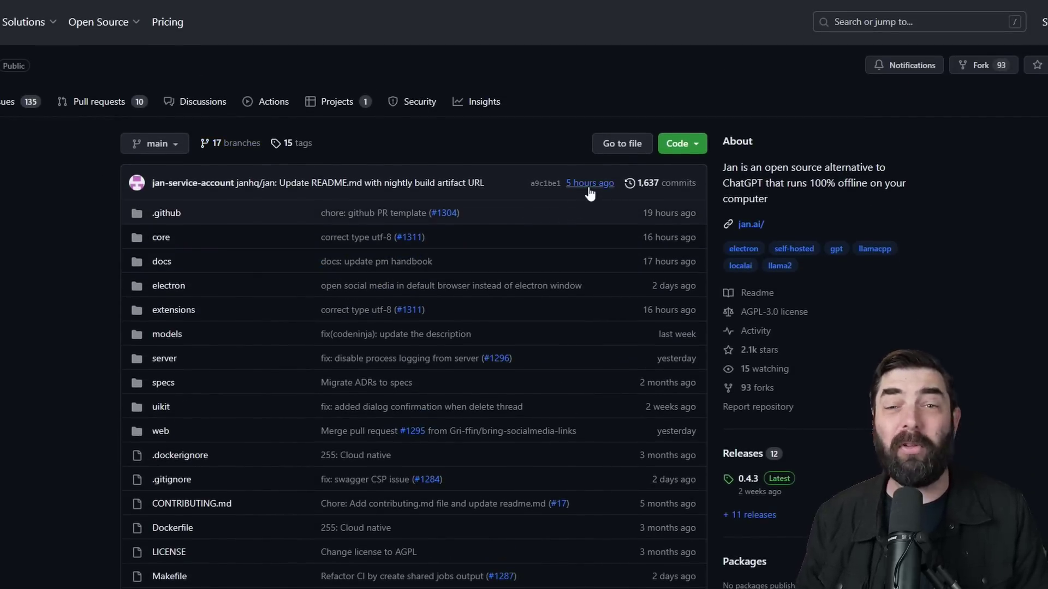
scroll(511, 248, "down", 10)
scroll(373, 383, "down", 20)
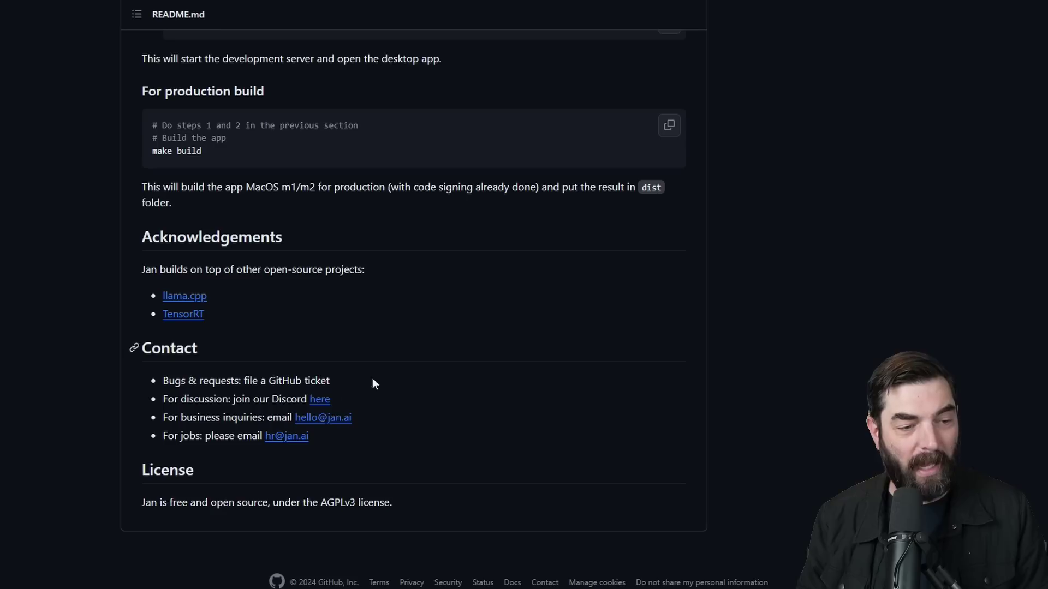
left_click_drag(141, 503, 271, 502)
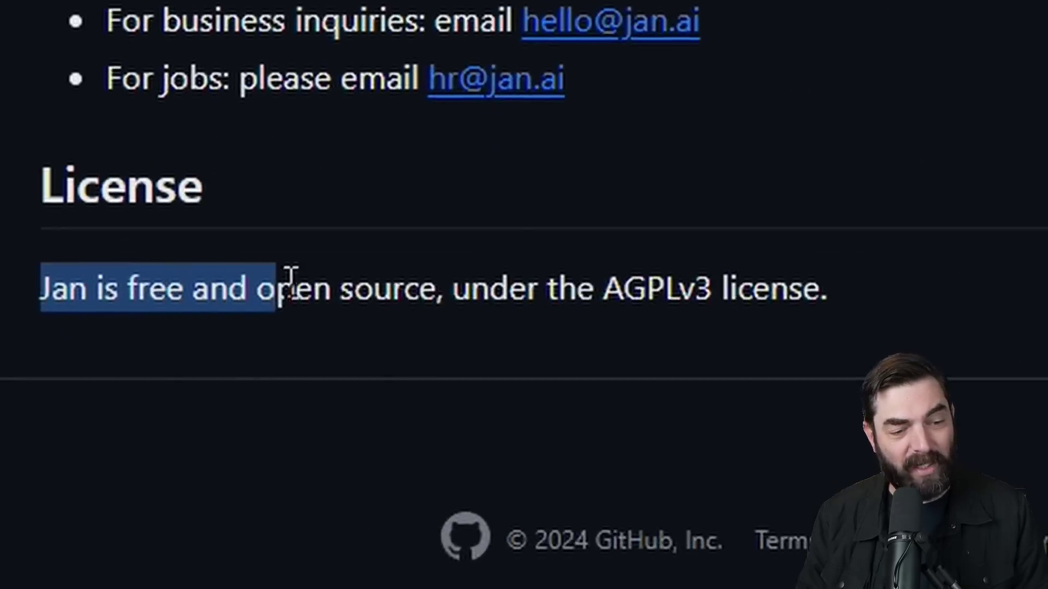
left_click_drag(449, 283, 564, 292)
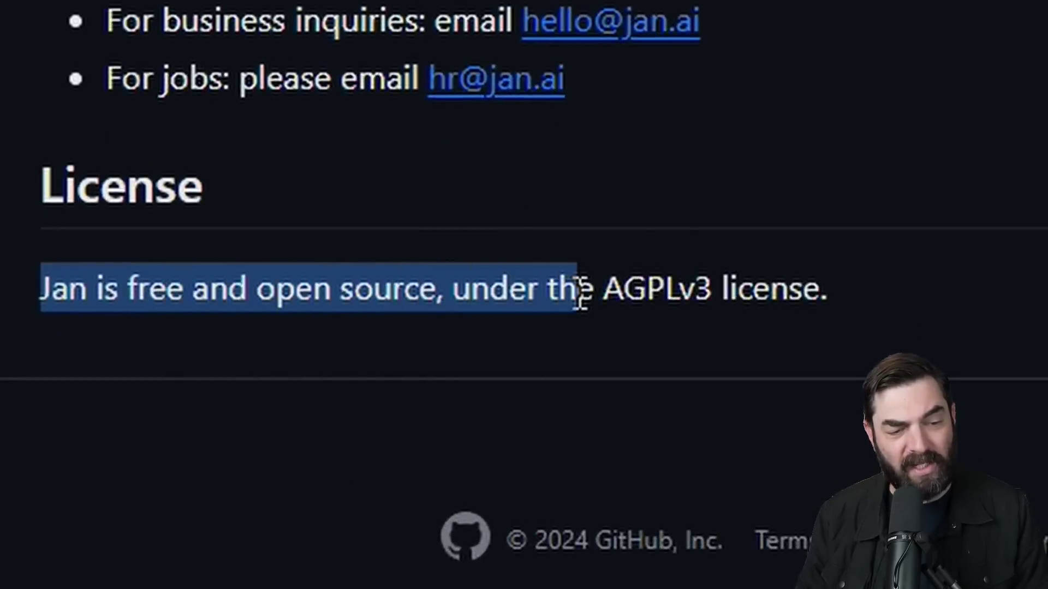
left_click_drag(646, 295, 830, 292)
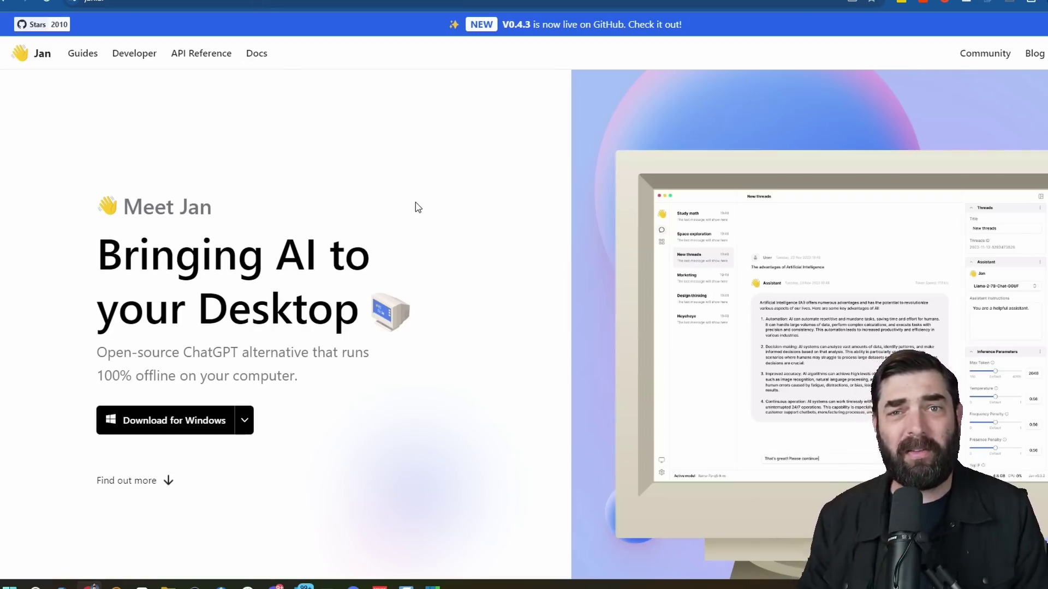
Expand the Download for Windows options on jan.ai to get the Windows installer
left_click(245, 420)
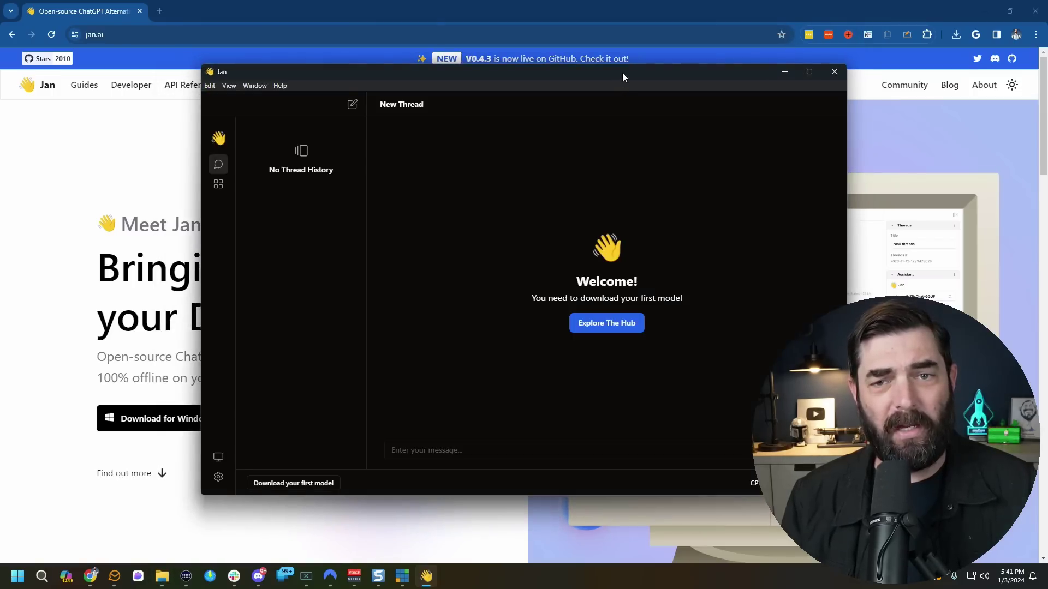
Move the Jan window aside, open Explore The Hub, and maximize the window
mouse_move(622, 73)
left_mouse_down()
mouse_move(665, 63)
mouse_move(634, 98)
mouse_move(661, 80)
mouse_move(646, 64)
mouse_move(627, 67)
left_mouse_up()
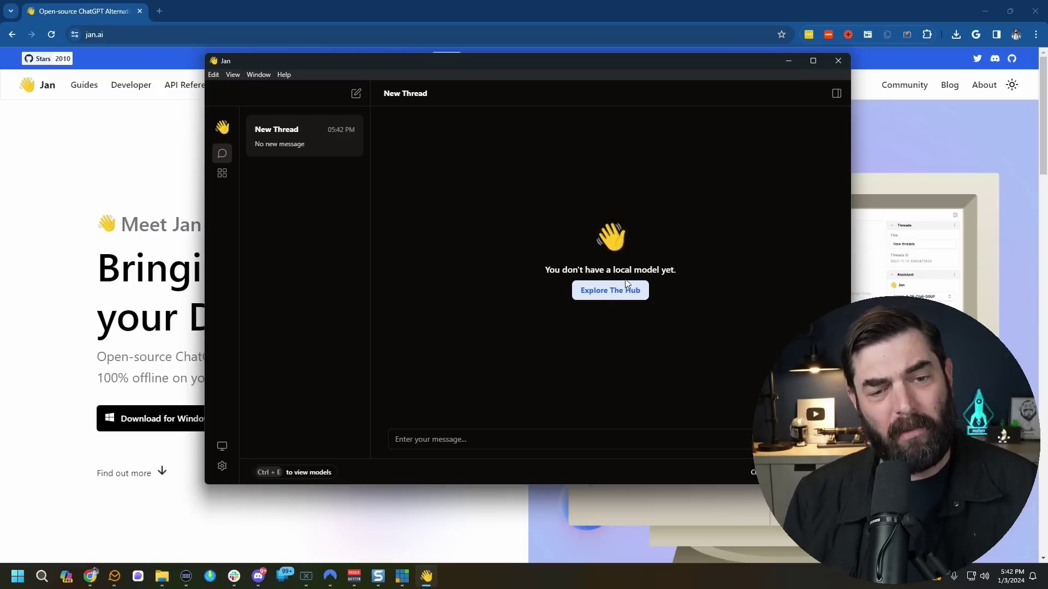
left_click(630, 294)
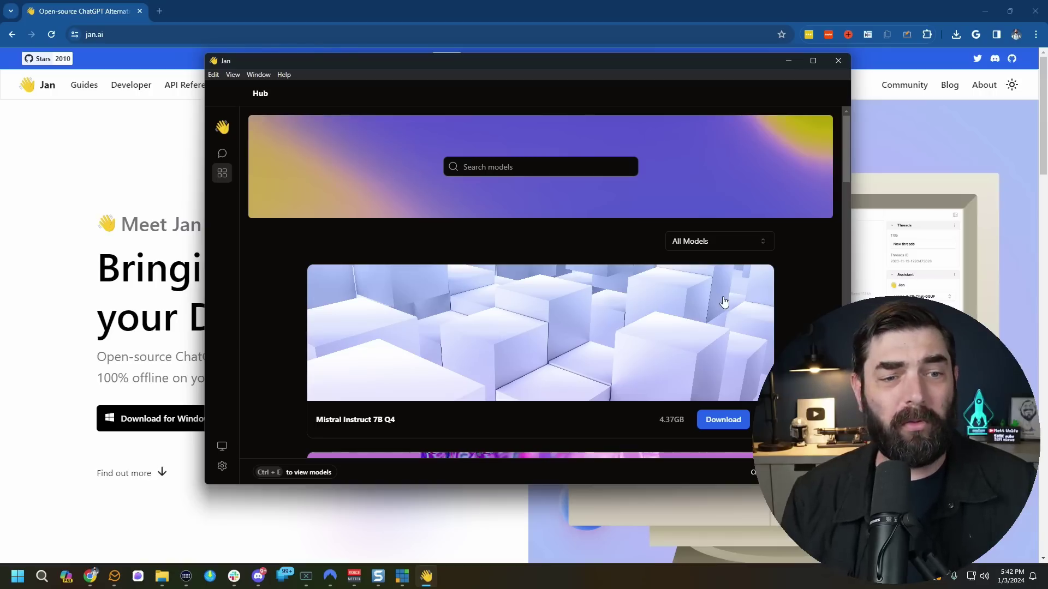
left_click(820, 61)
Scroll through the Hub's model list and briefly expand the OpenAI GPT 4 details
scroll(260, 453, "down", 1)
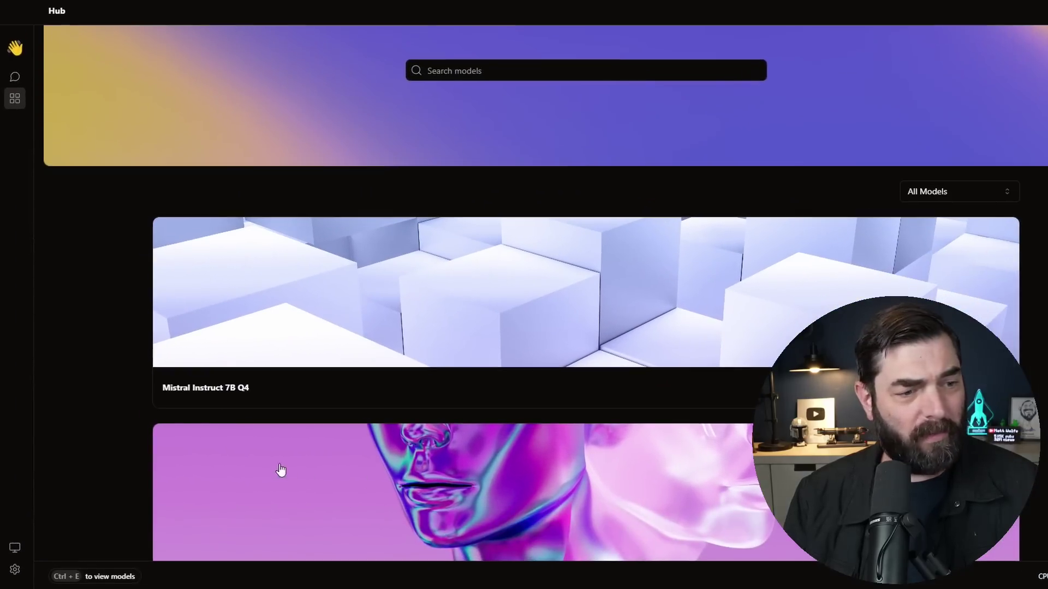
scroll(289, 399, "down", 3)
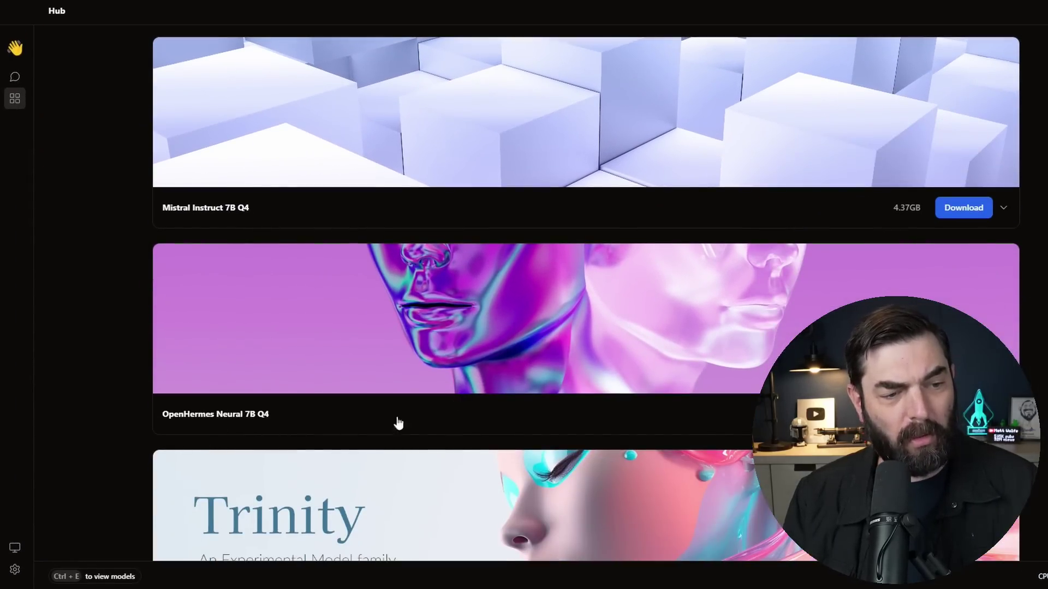
scroll(466, 424, "down", 4)
scroll(299, 440, "down", 2)
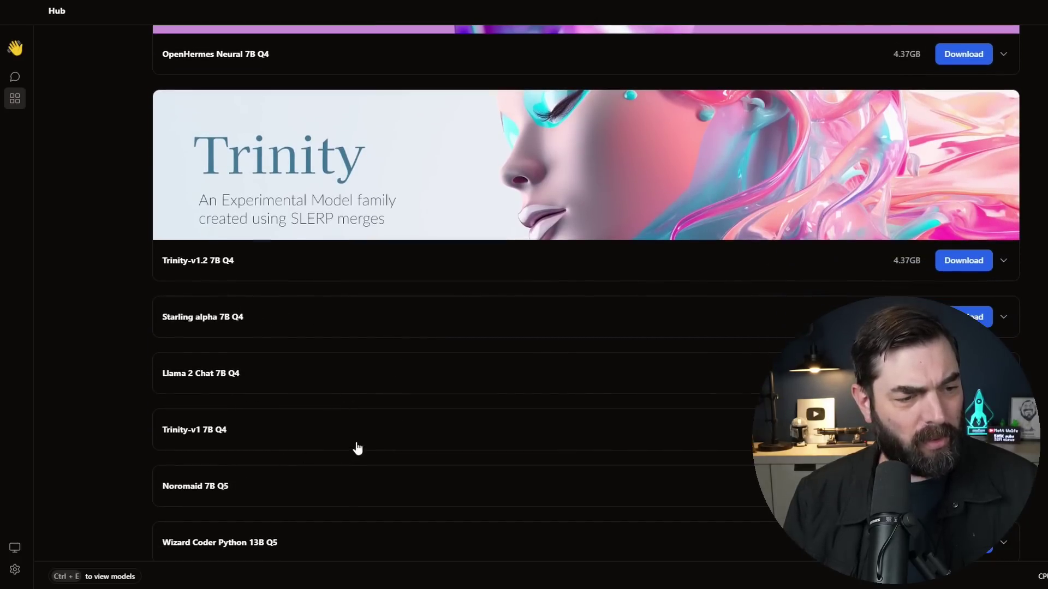
scroll(364, 447, "down", 9)
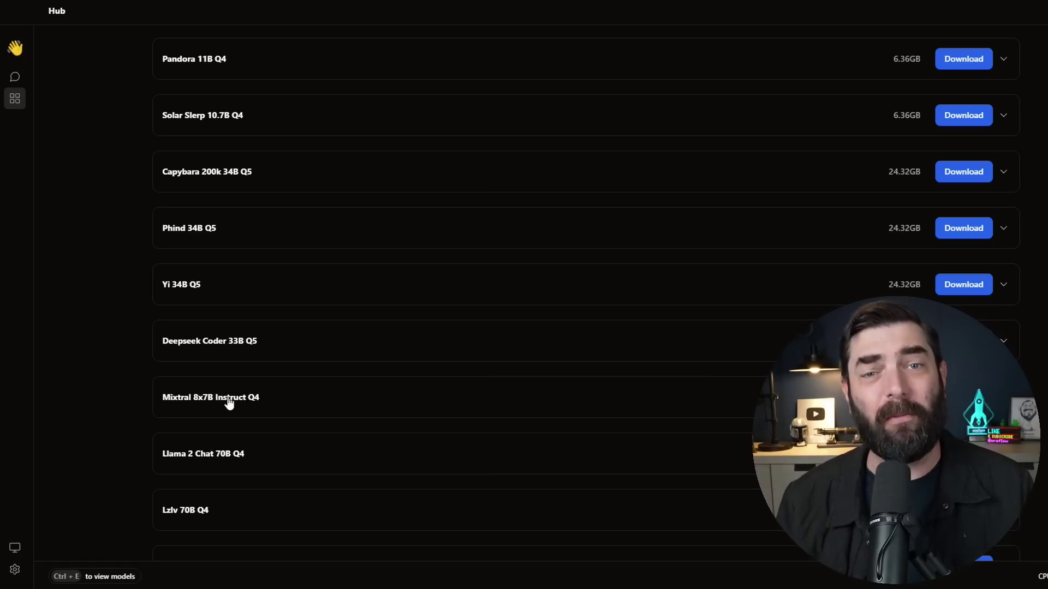
scroll(412, 456, "down", 5)
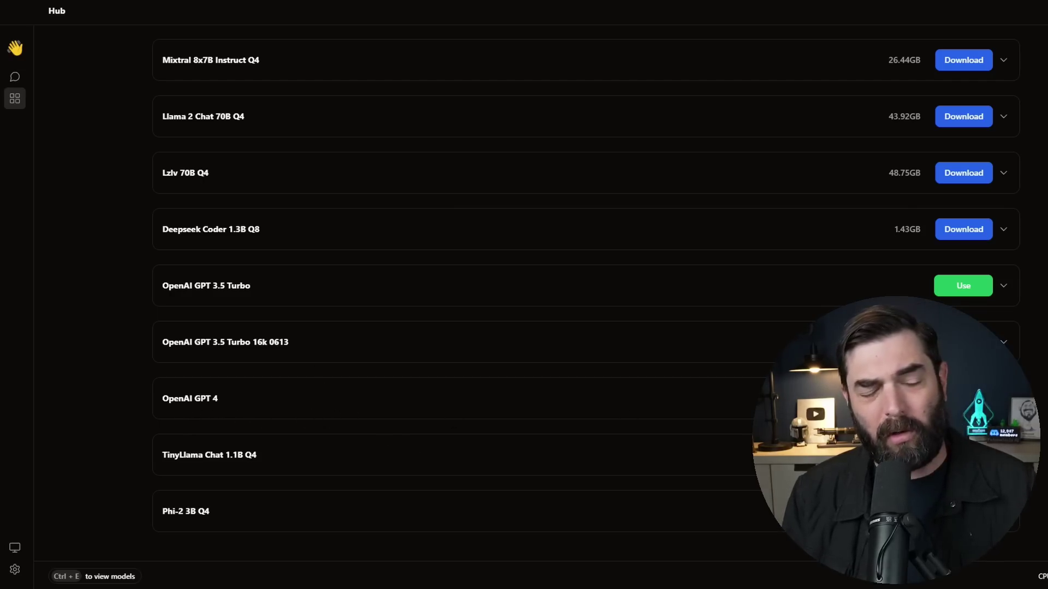
left_click(1003, 398)
left_click(1003, 398)
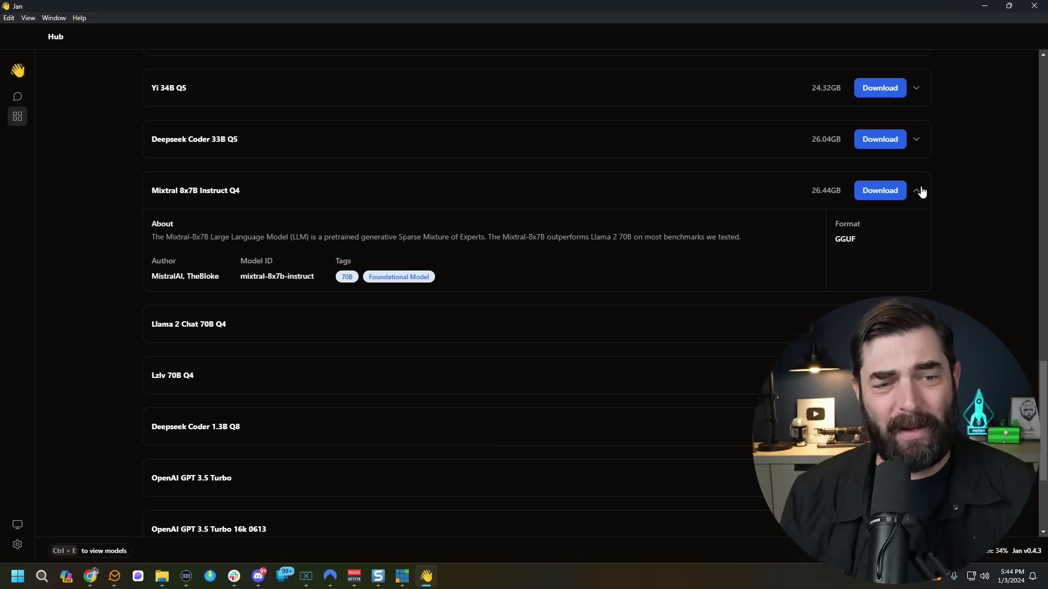
Download Mixtral 8x7B Instruct Q4 (26.44GB) and Llama 2 Chat 7B Q4 from the Hub
left_click(880, 191)
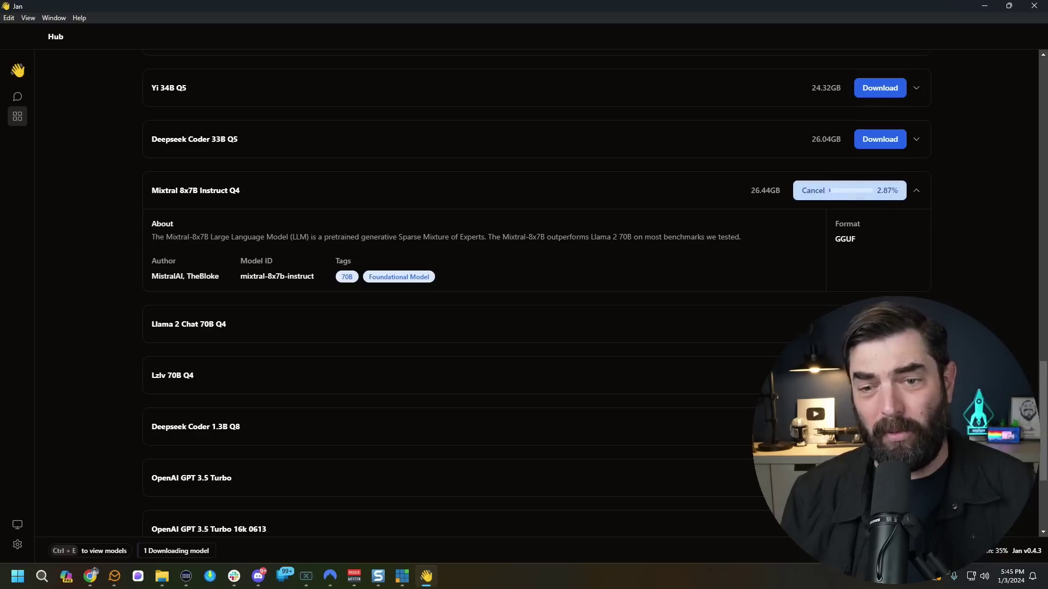
scroll(180, 187, "up", 10)
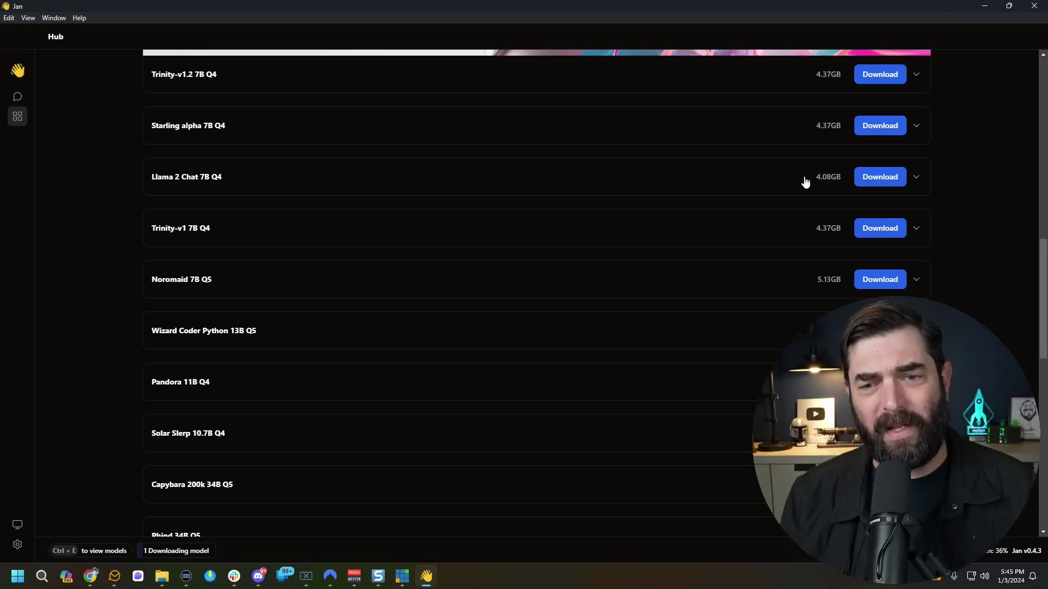
left_click(896, 181)
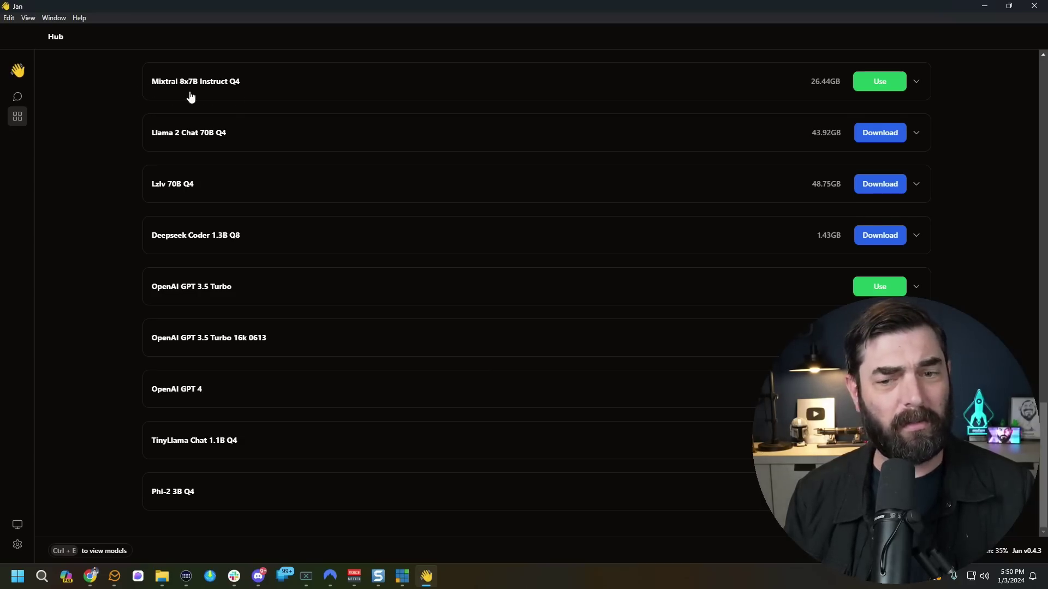
scroll(264, 182, "up", 10)
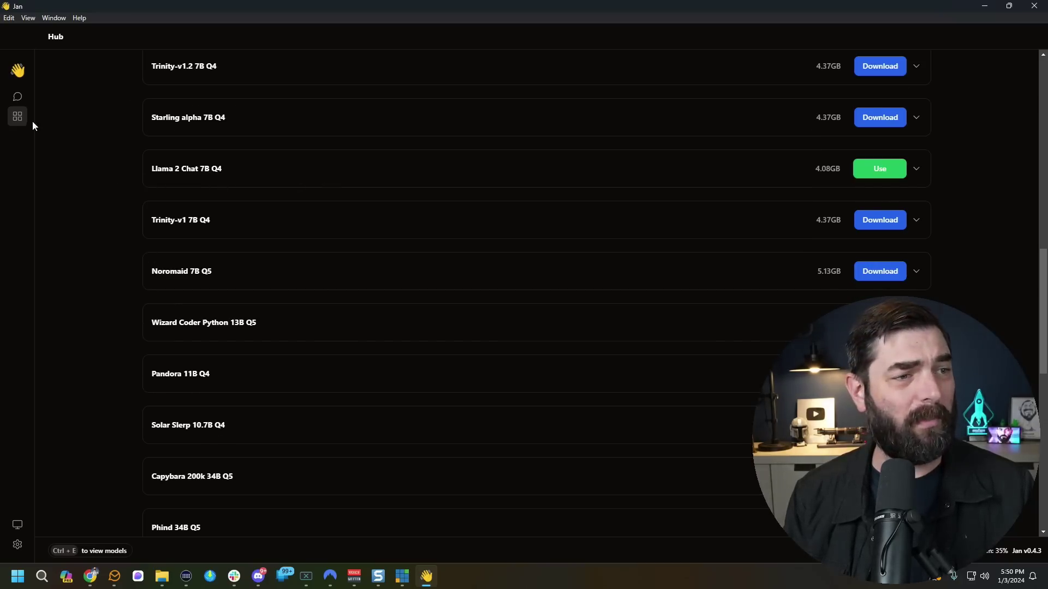
Return to the chat thread and retitle it 'Test Chat 1' in the thread settings
left_click(17, 99)
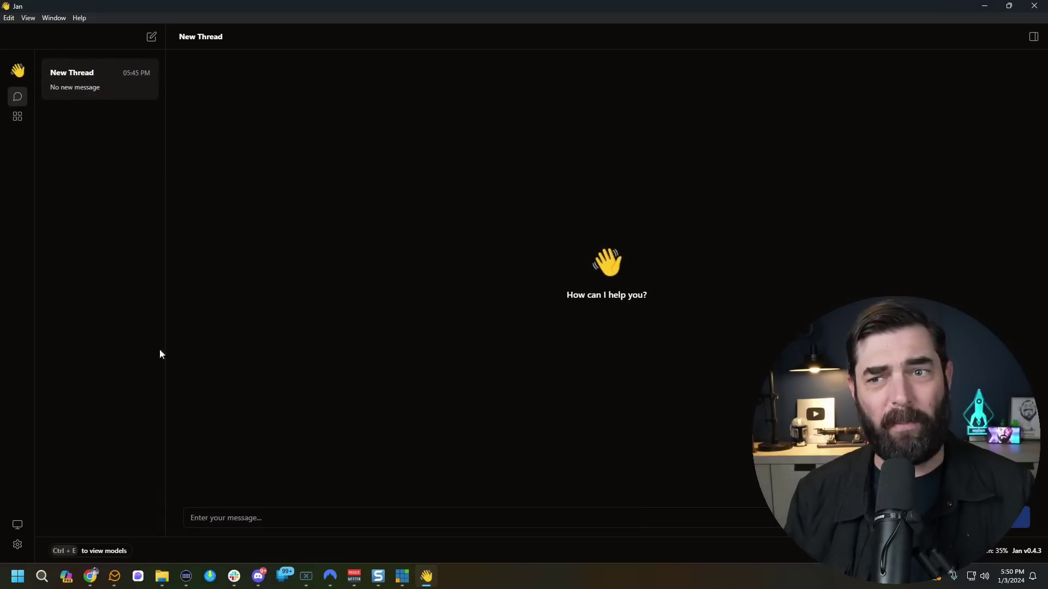
left_click(1034, 37)
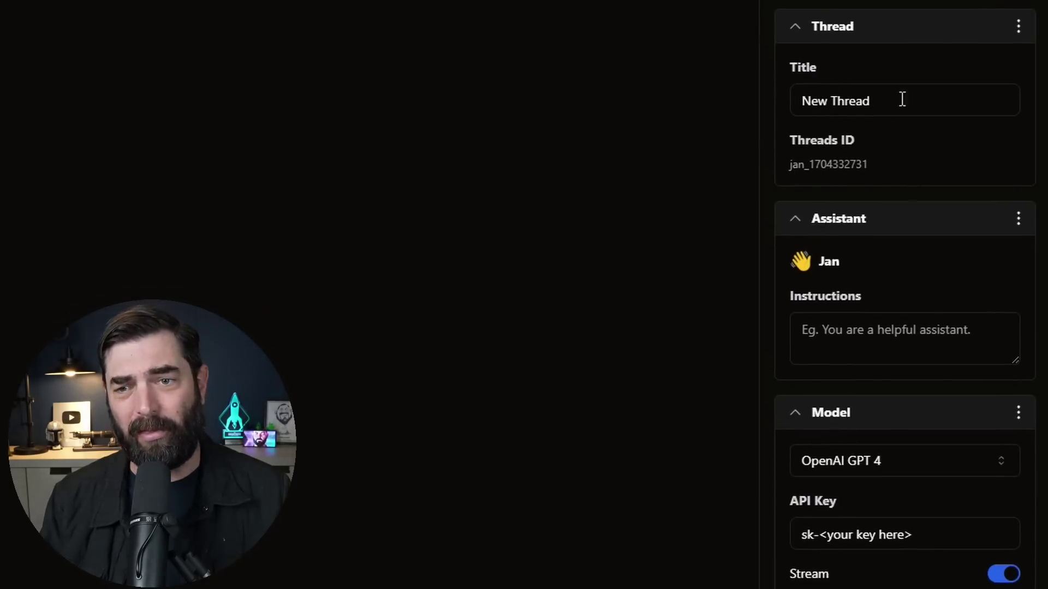
key("ctrl+a")
type("Test")
type(" Chat ")
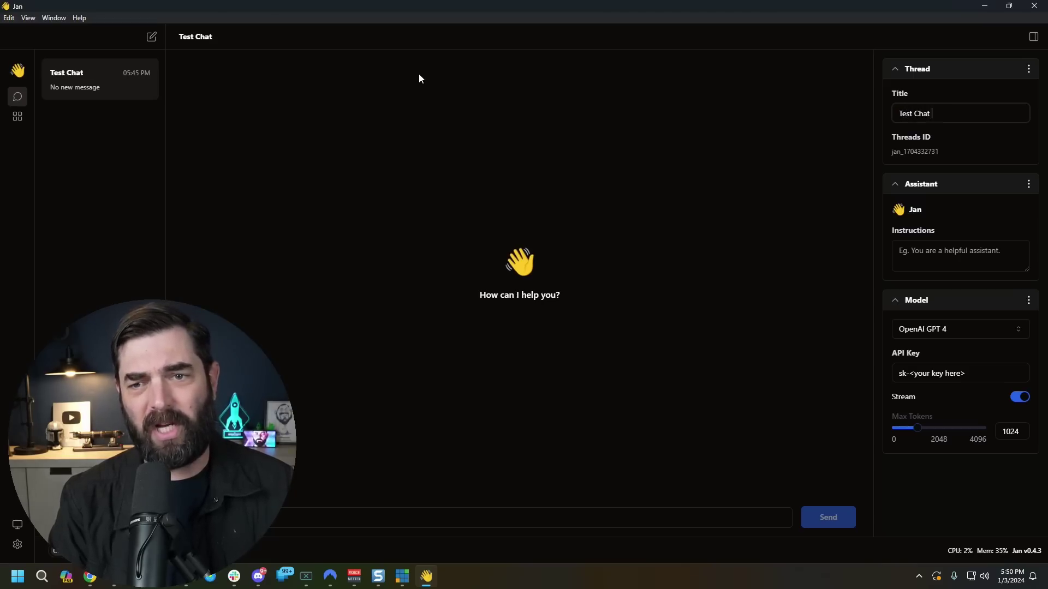
type("1")
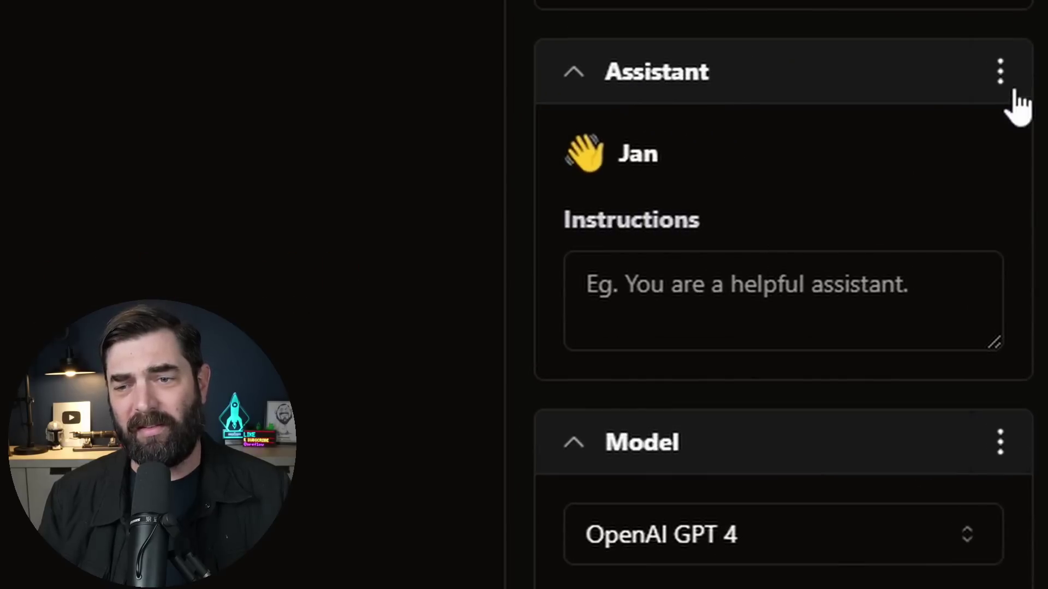
Look over the Assistant section's options and try resizing the Instructions box
left_click(1001, 77)
left_click(1007, 360)
left_click_drag(997, 344, 990, 364)
left_click(764, 372)
Keep OpenAI GPT 4 as the model, select the API Key field, and start a new OpenAI secret key
left_click(928, 131)
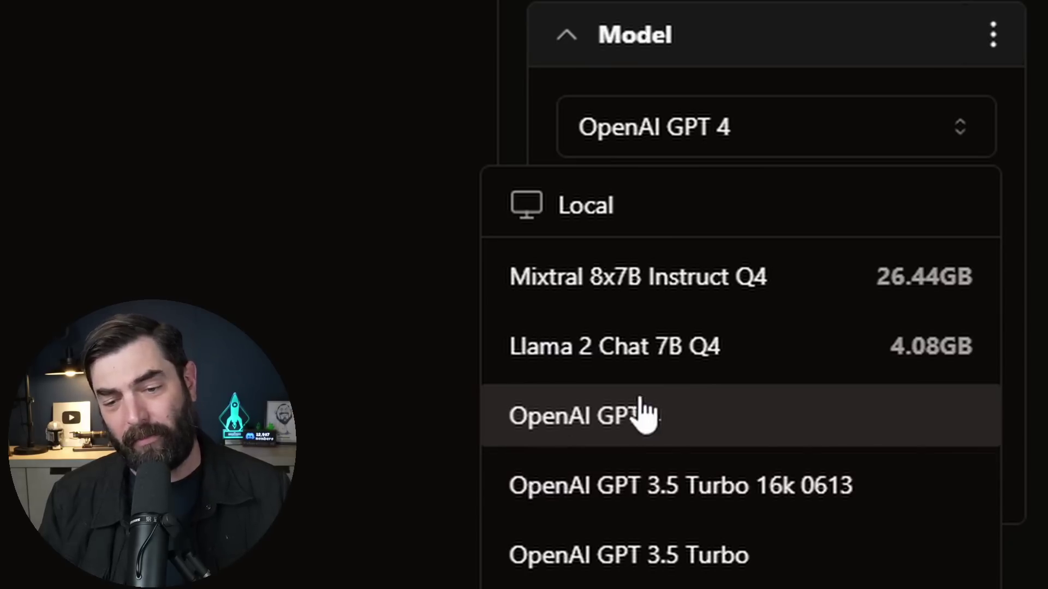
left_click(661, 425)
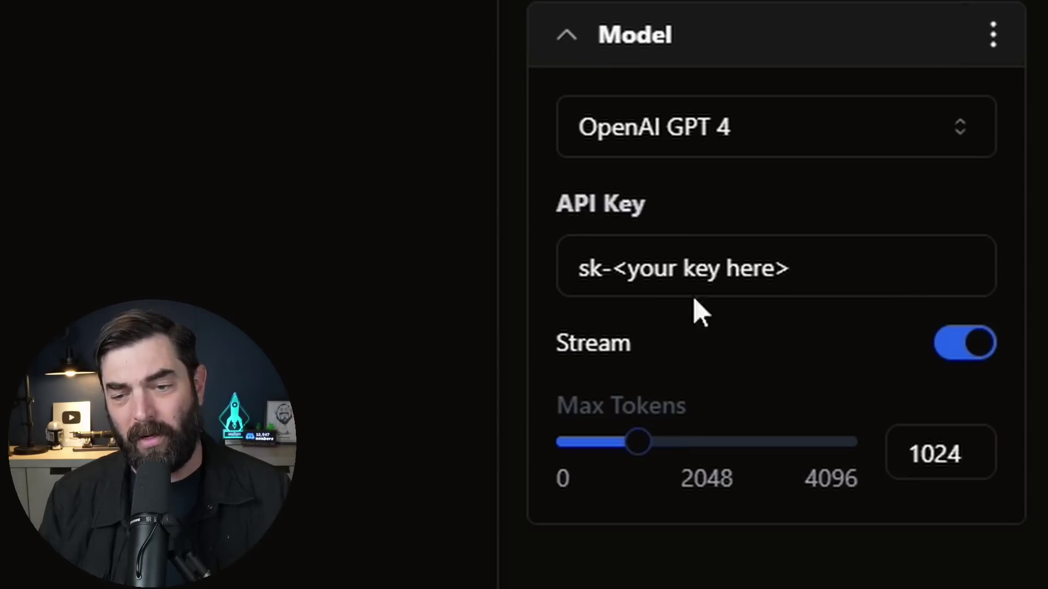
triple_click(734, 280)
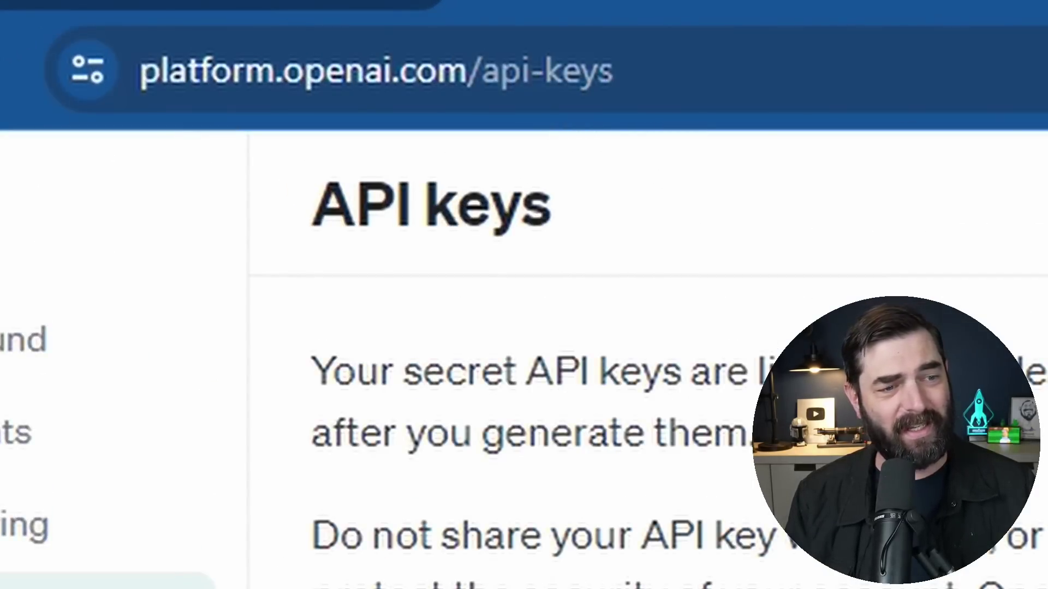
left_click(129, 336)
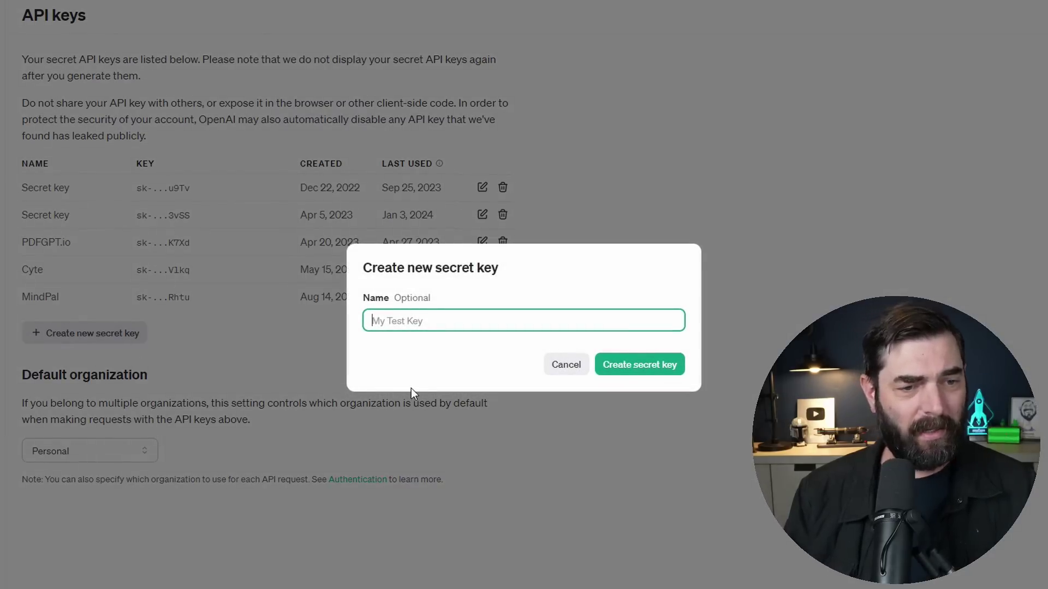
Name the new secret key 'Example Key', generate it, and copy its value
type("Example Ke")
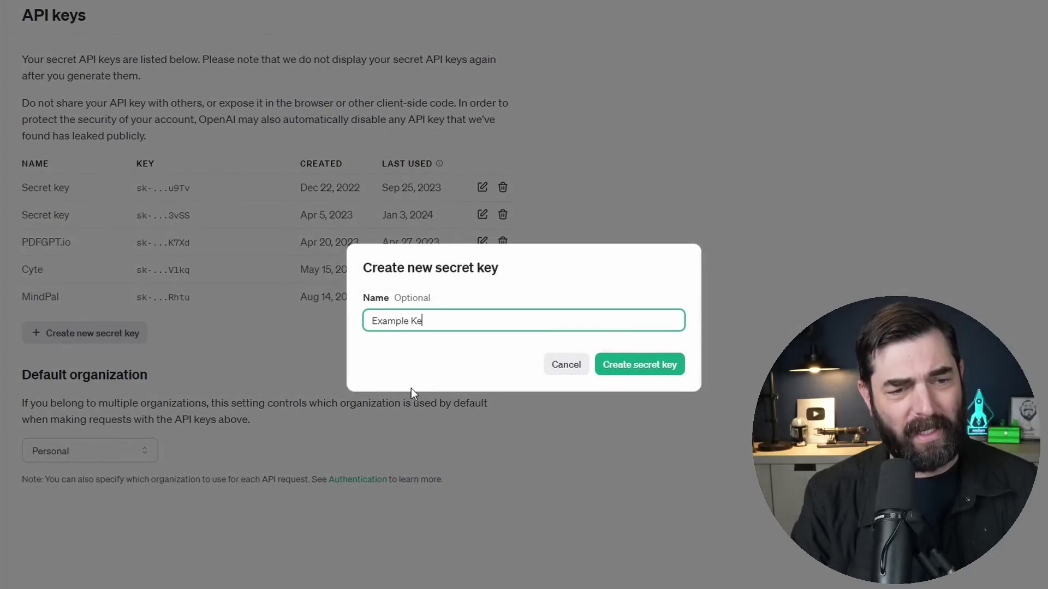
type("y")
left_click(670, 369)
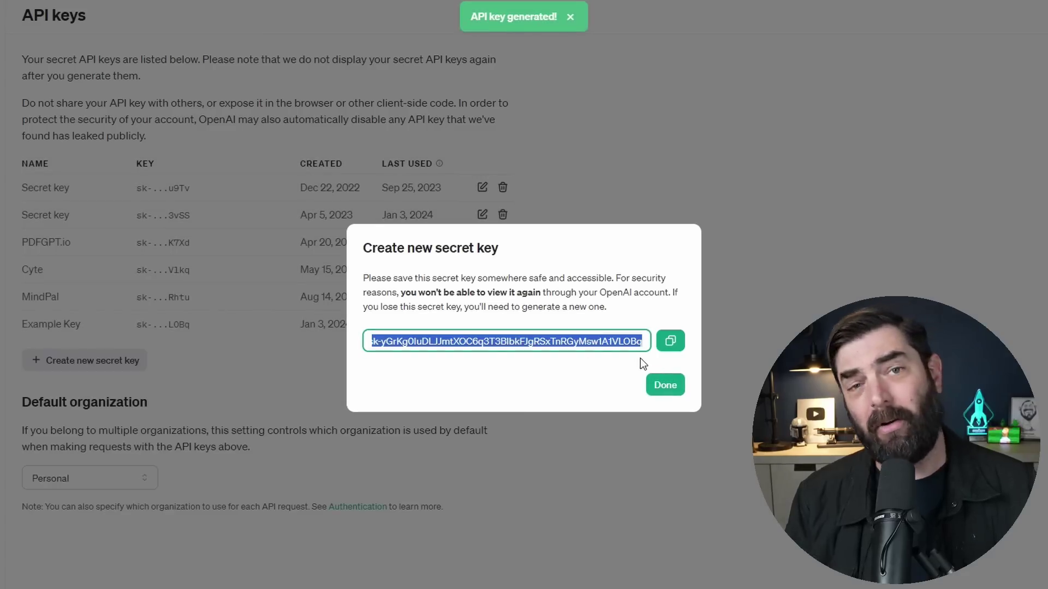
left_click(671, 343)
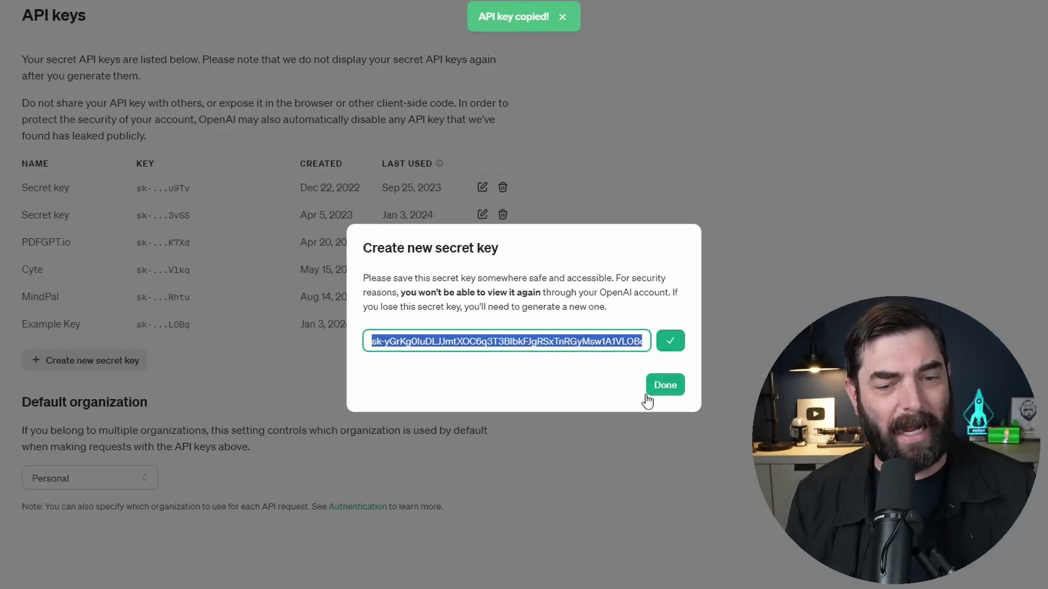
left_click(648, 388)
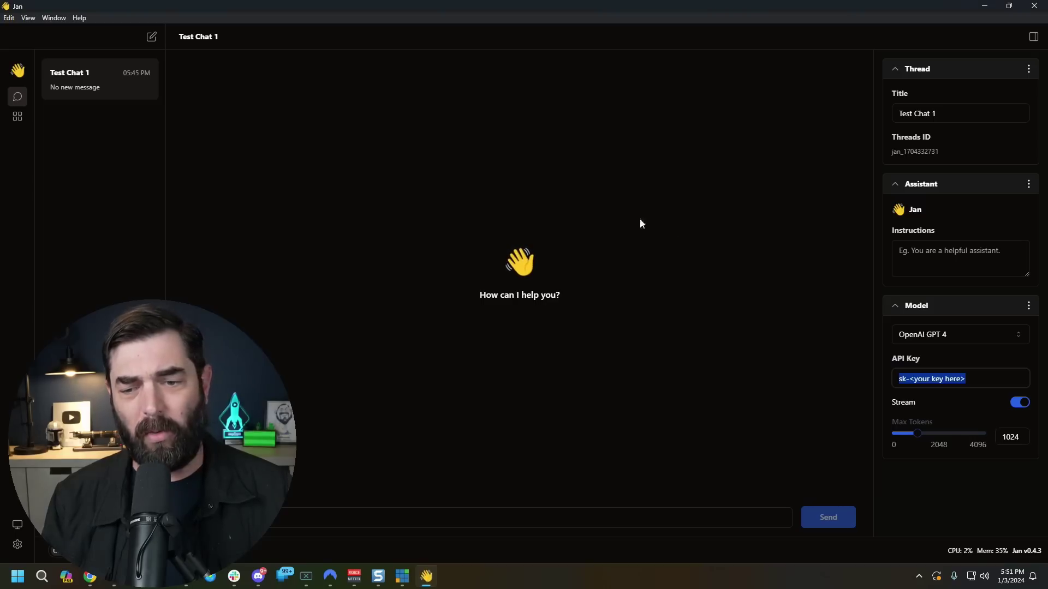
Paste the API key into Jan, set Max Tokens to 4096, and select ChatGPT's custom instructions text
key("ctrl+v")
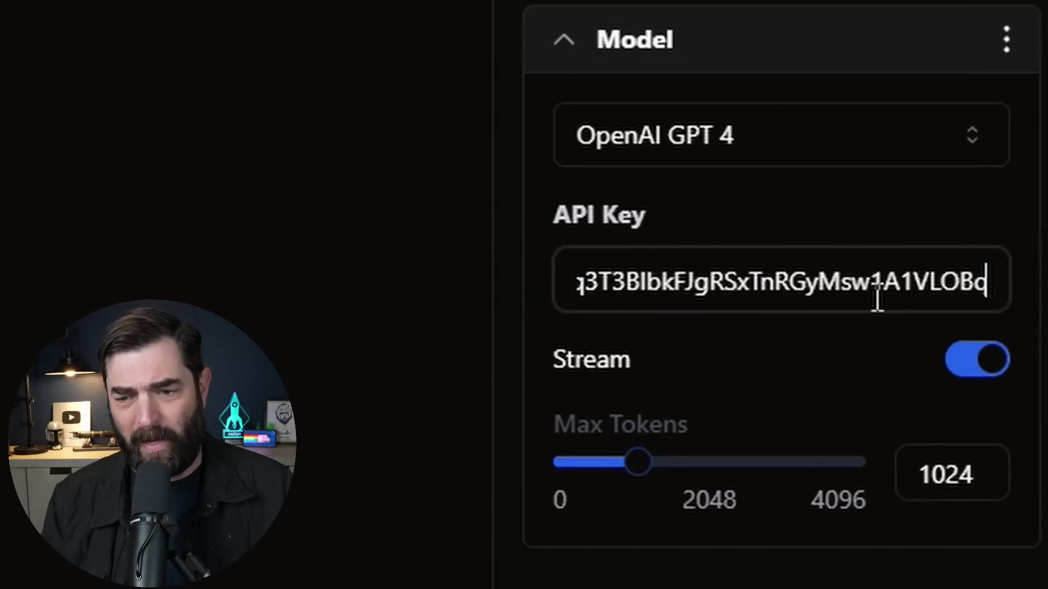
left_click_drag(640, 473, 993, 488)
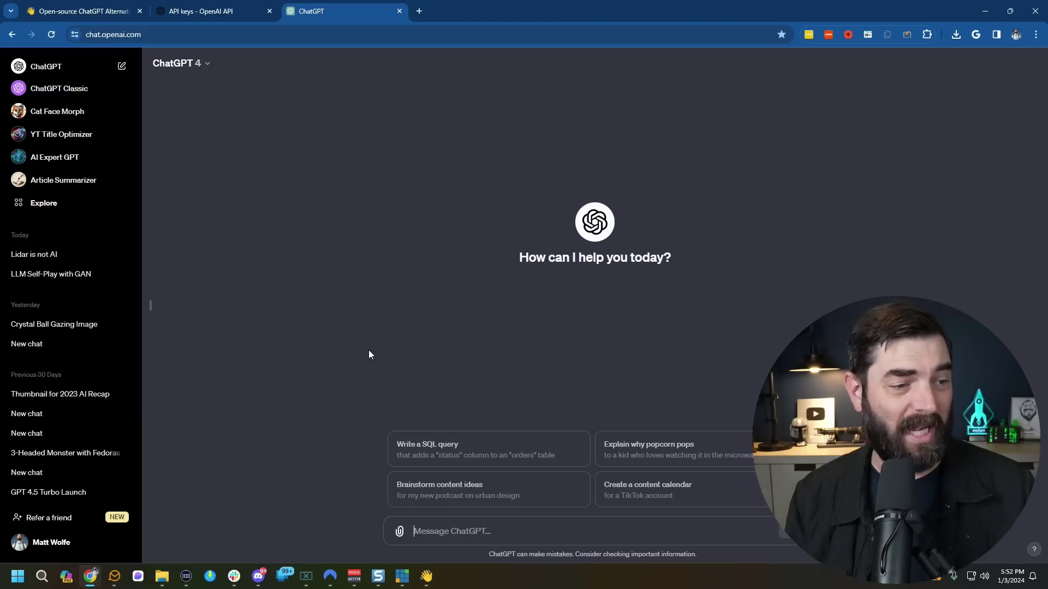
left_click(53, 547)
left_click(63, 467)
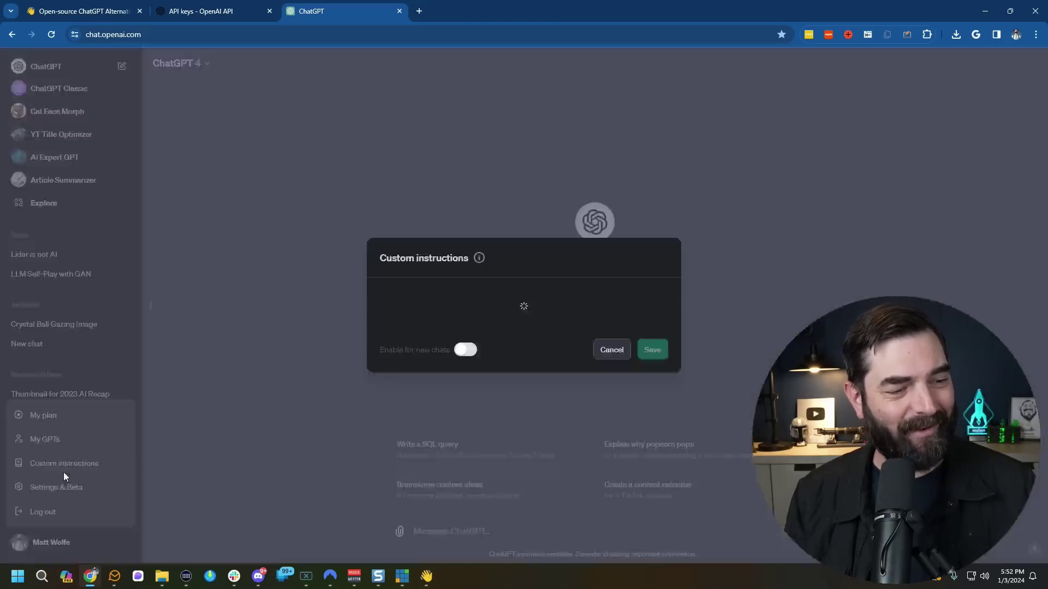
left_click_drag(570, 238, 570, 245)
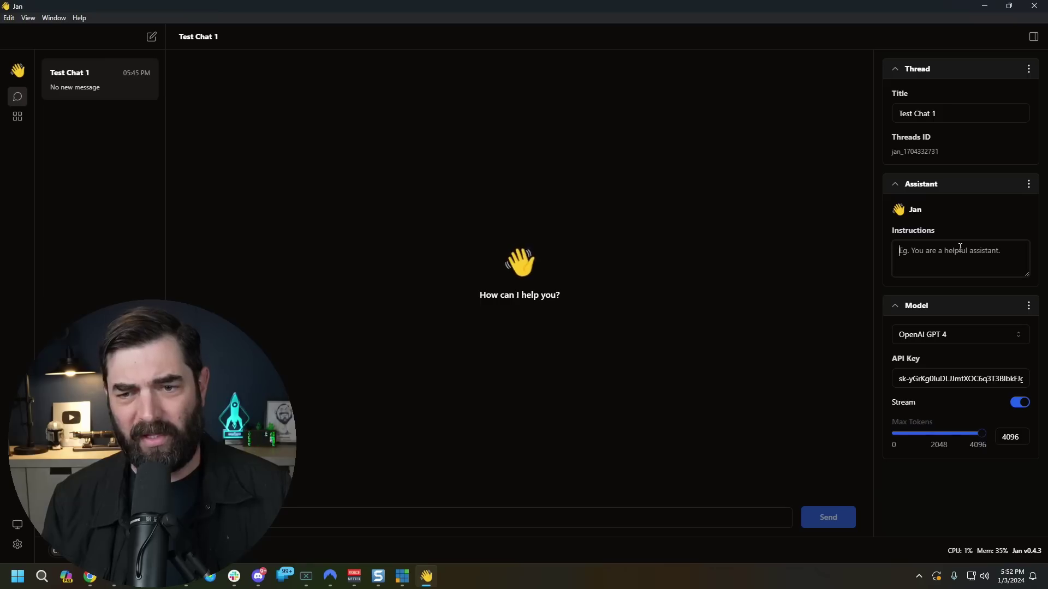
Paste the ChatGPT background text into Jan's assistant Instructions and enlarge the box
key("ctrl+v")
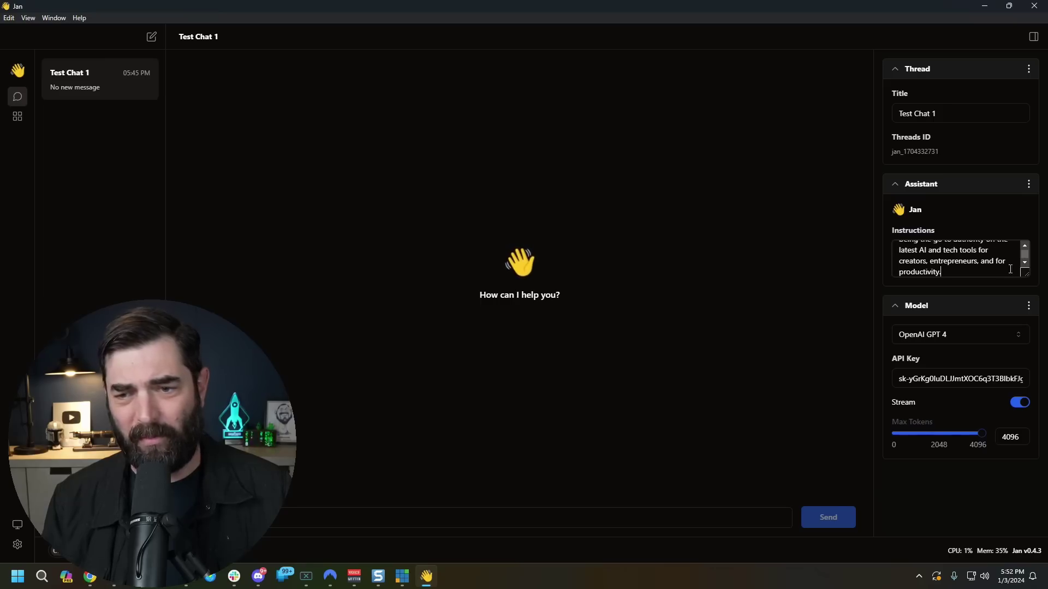
left_click_drag(1021, 276, 1022, 388)
left_click_drag(1016, 330, 1023, 216)
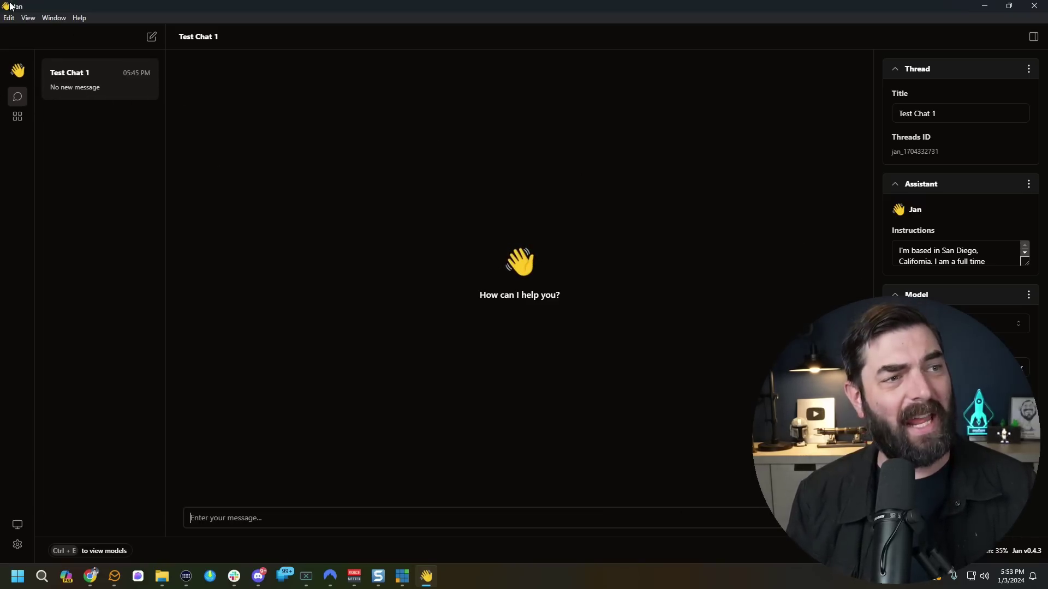
With OpenAI GPT 4 kept as the model, get 10 YouTube growth strategies plus 10 more, then show the usage page
left_click(1001, 326)
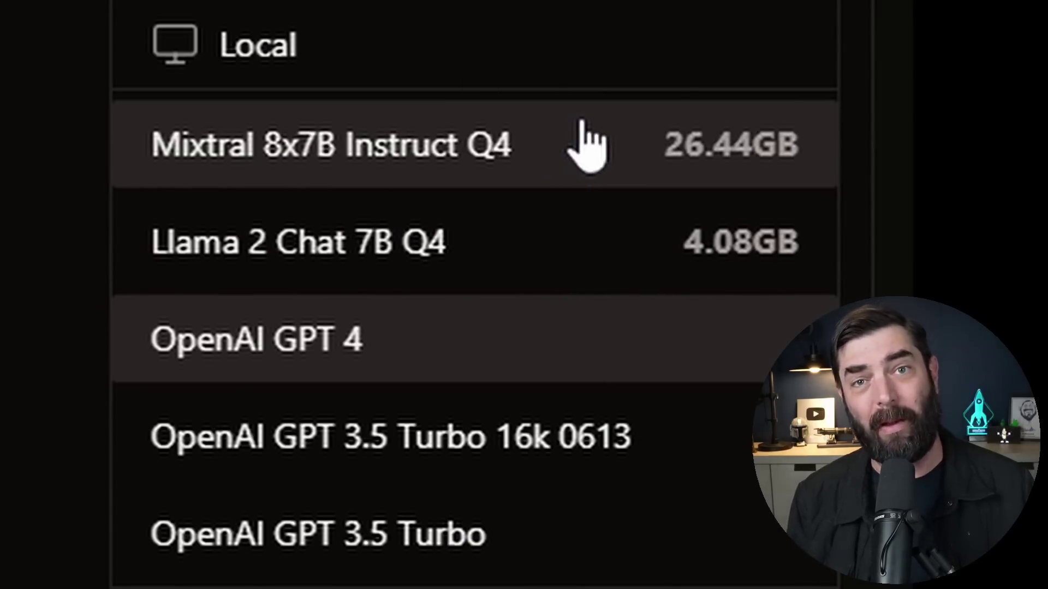
left_click(257, 339)
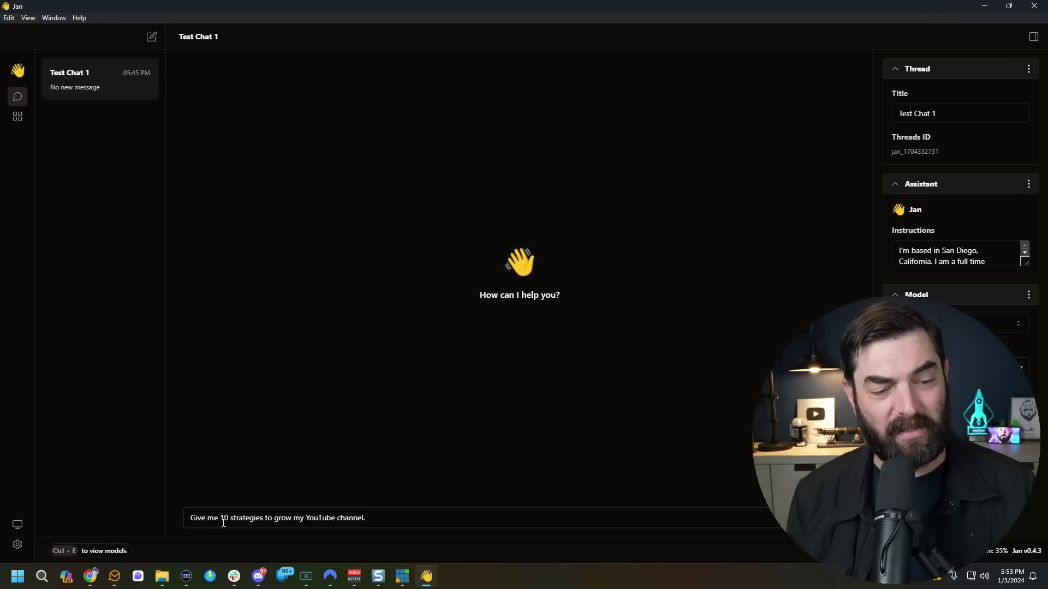
key("Return")
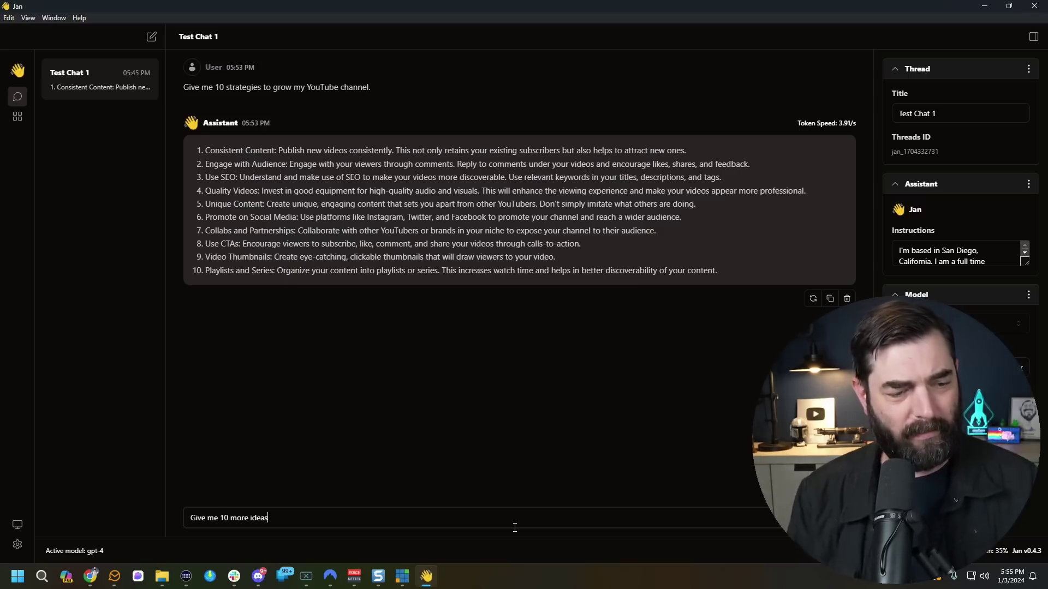
key("Return")
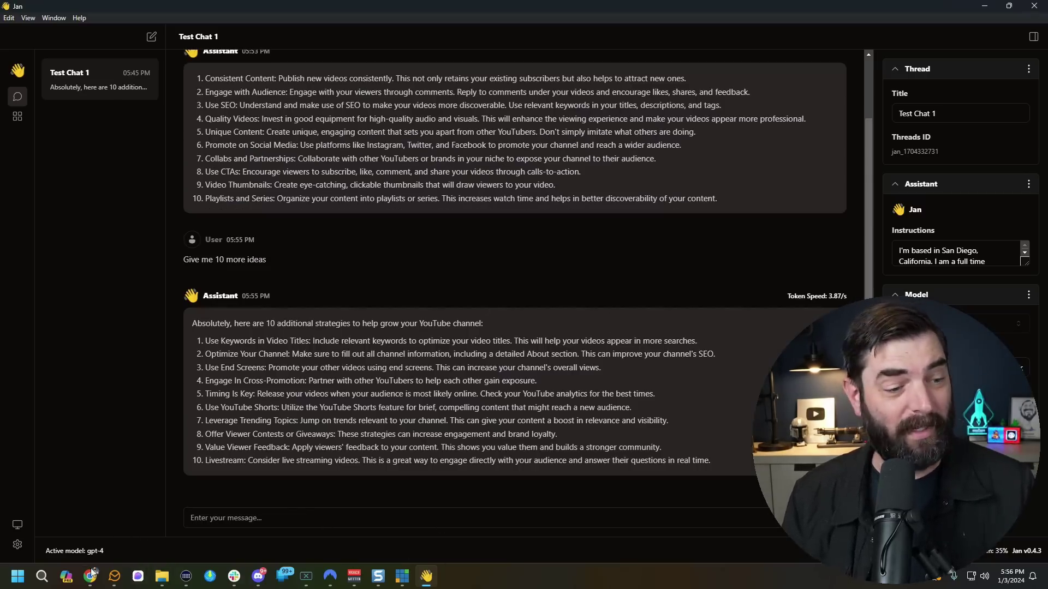
left_click(91, 574)
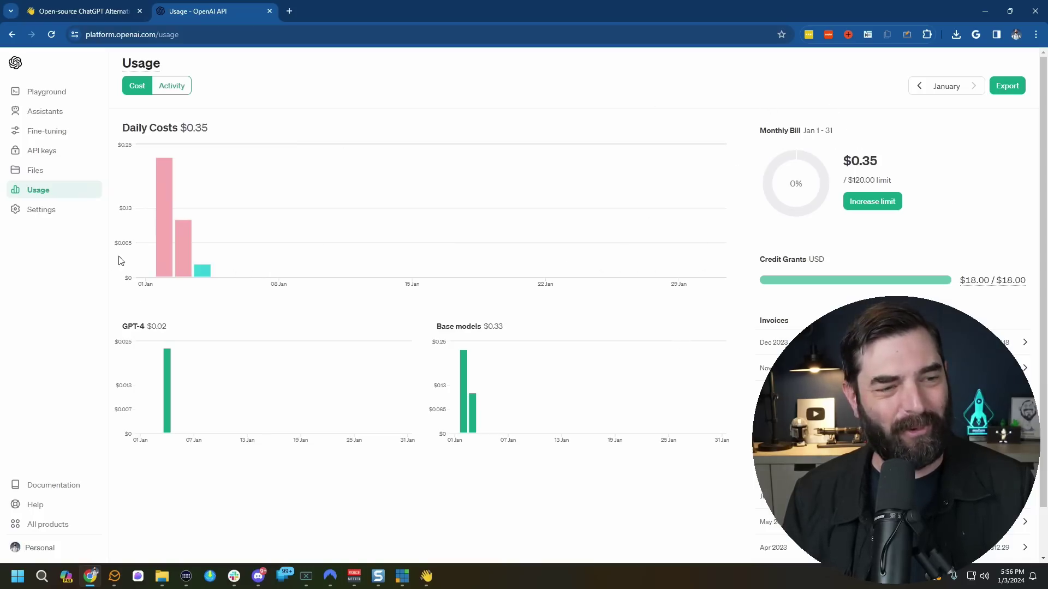
Check the 04 Jan Daily Costs bar showing $0.02 for GPT-4, then return to Jan
mouse_move(206, 273)
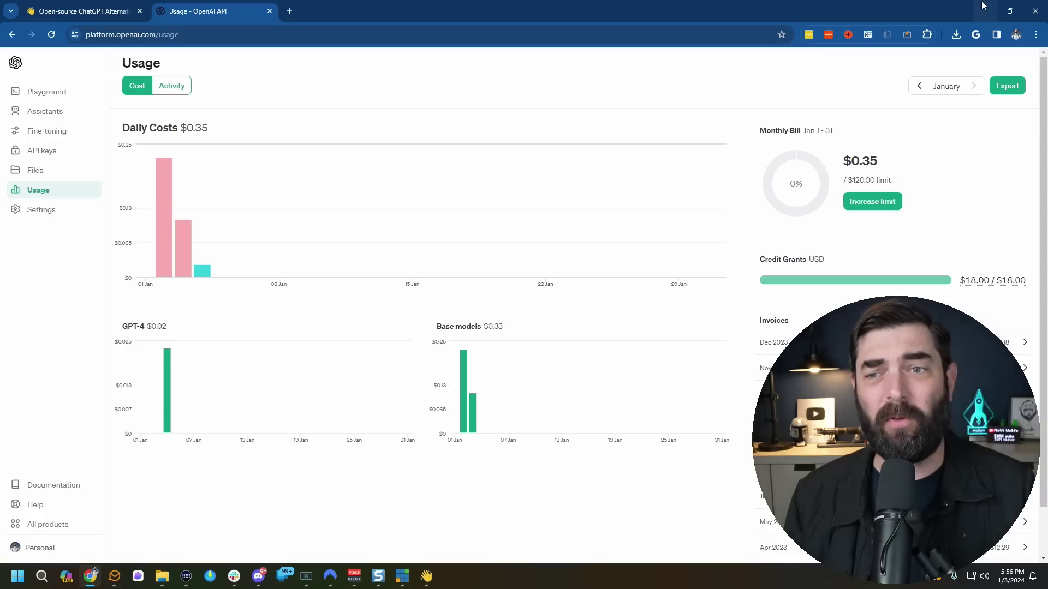
left_click(983, 6)
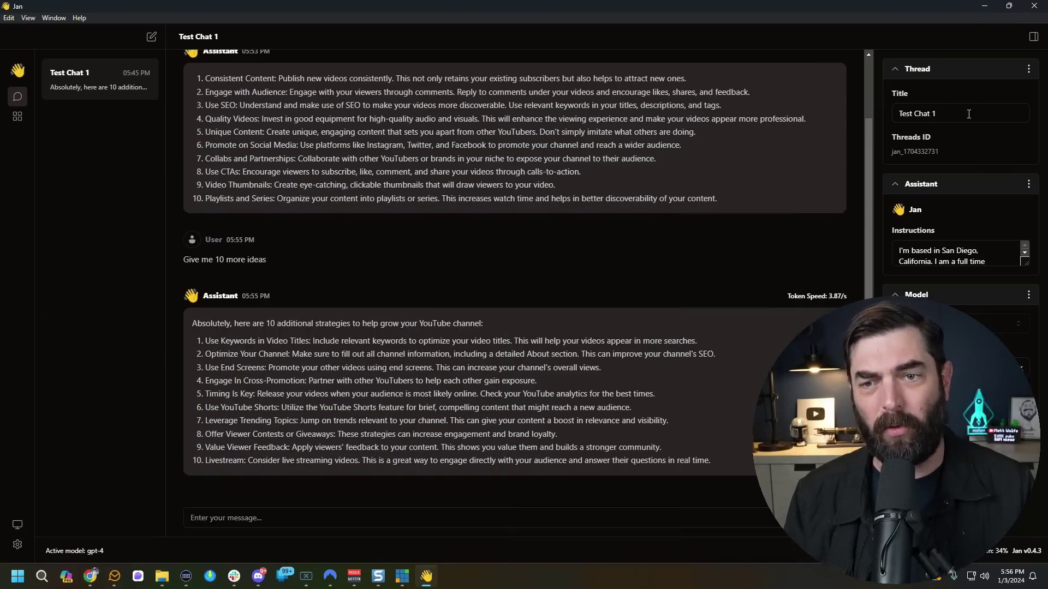
Start a new thread and paste Test Chat 1's instructions into it
left_click(152, 38)
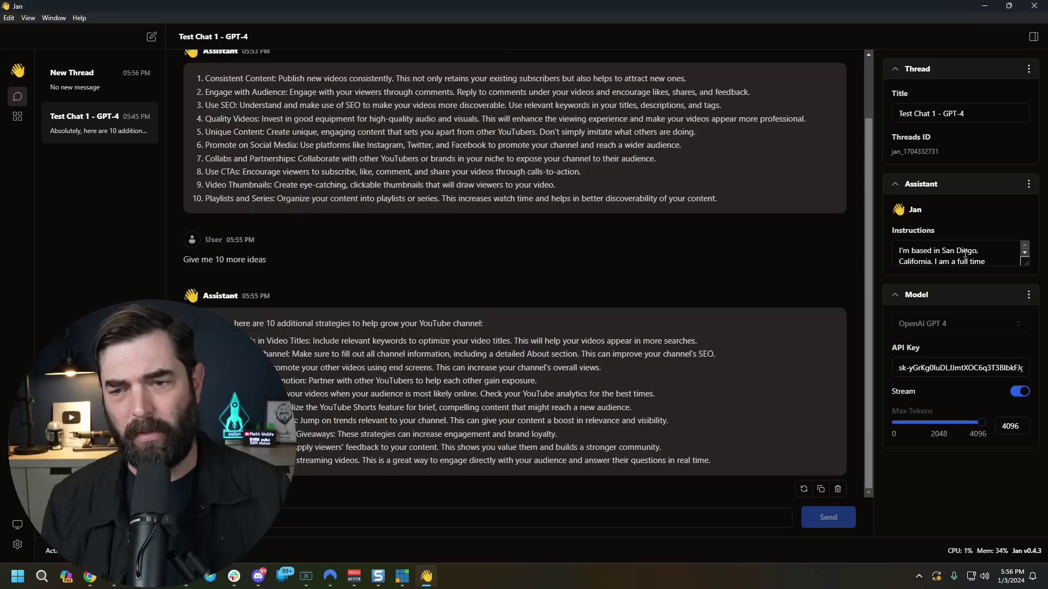
triple_click(969, 251)
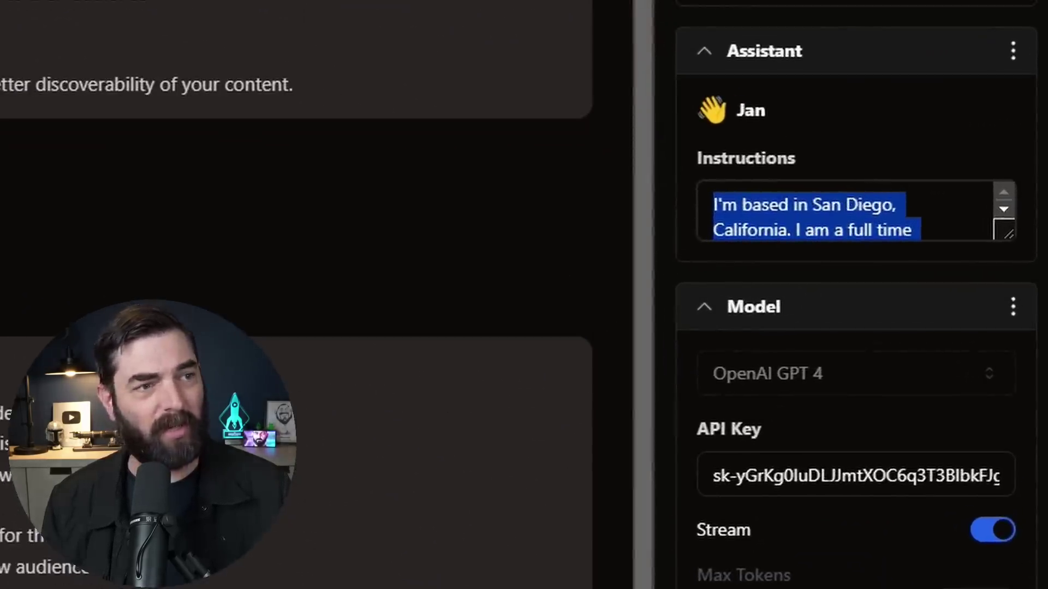
key("BackSpace")
key("ctrl+v")
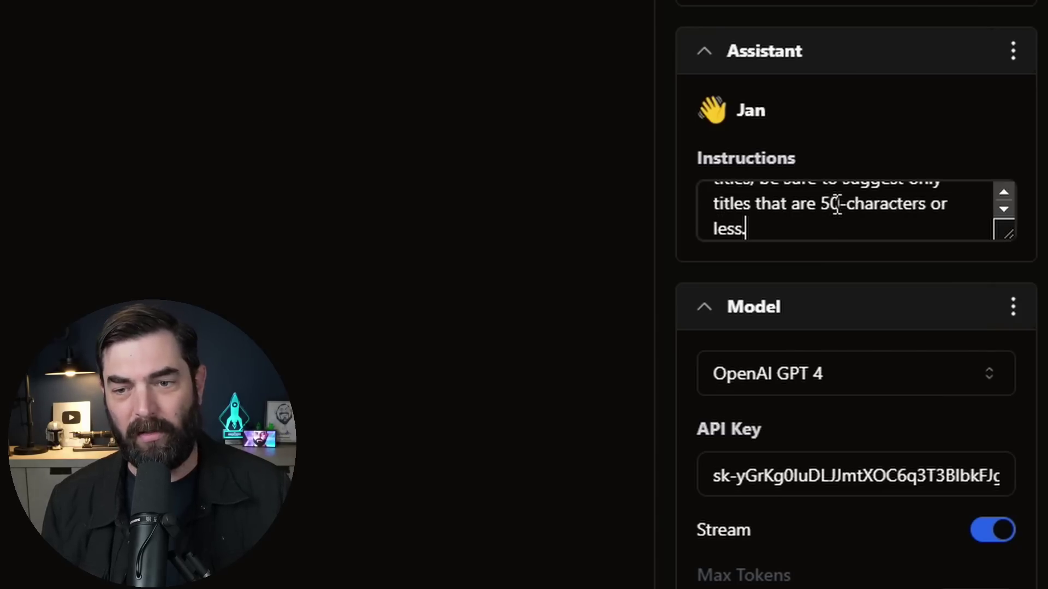
Title the thread 'Test - Mixtral' and choose Mixtral 8x7B Instruct Q4 as its model
scroll(837, 203, "up", 3)
triple_click(846, 140)
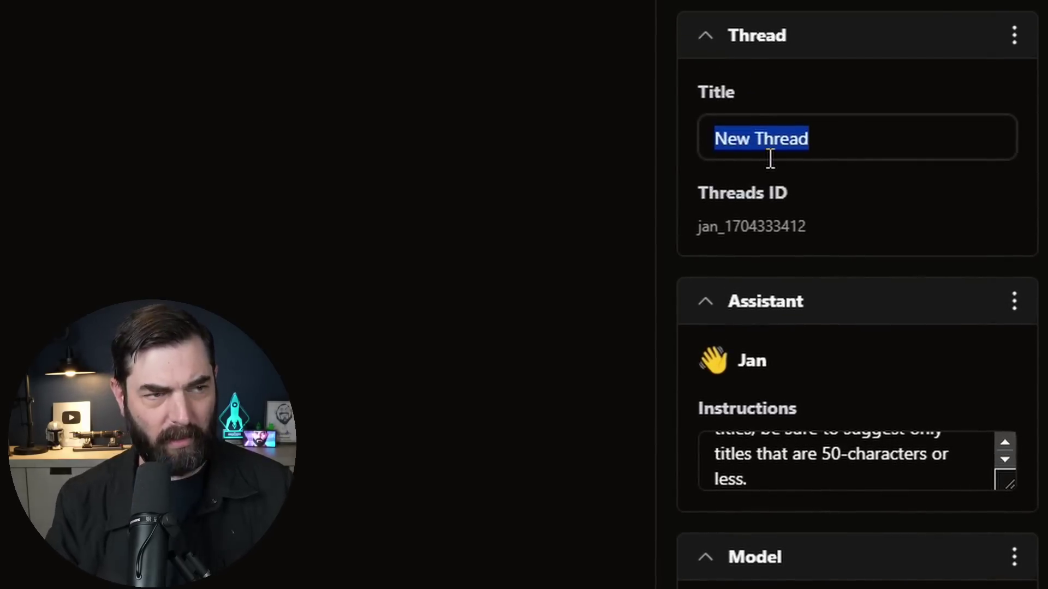
type("Test - Mixtra")
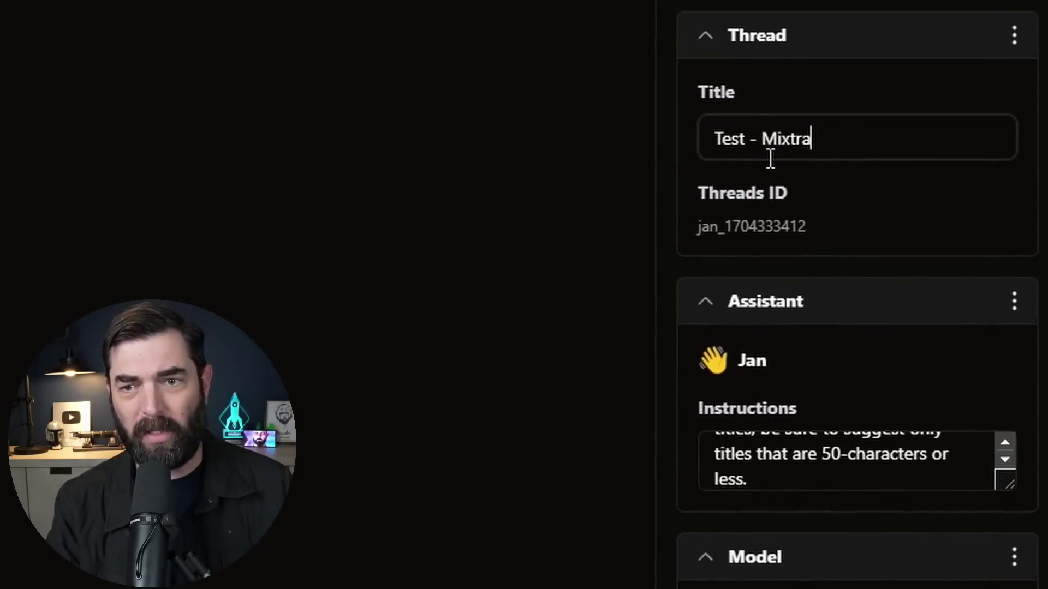
type("l")
scroll(873, 273, "down", 8)
left_click(901, 191)
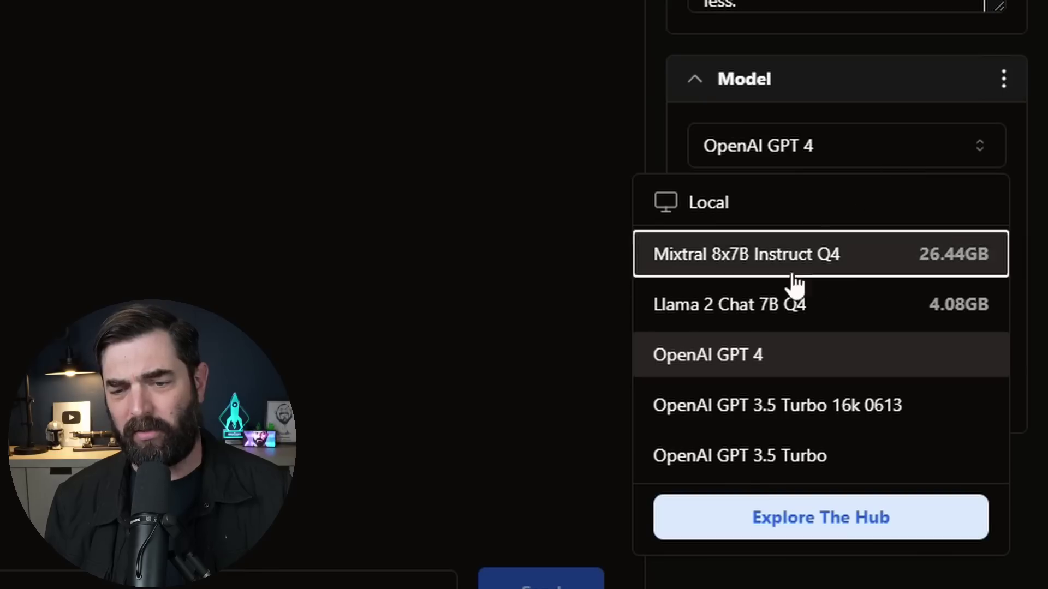
left_click(819, 276)
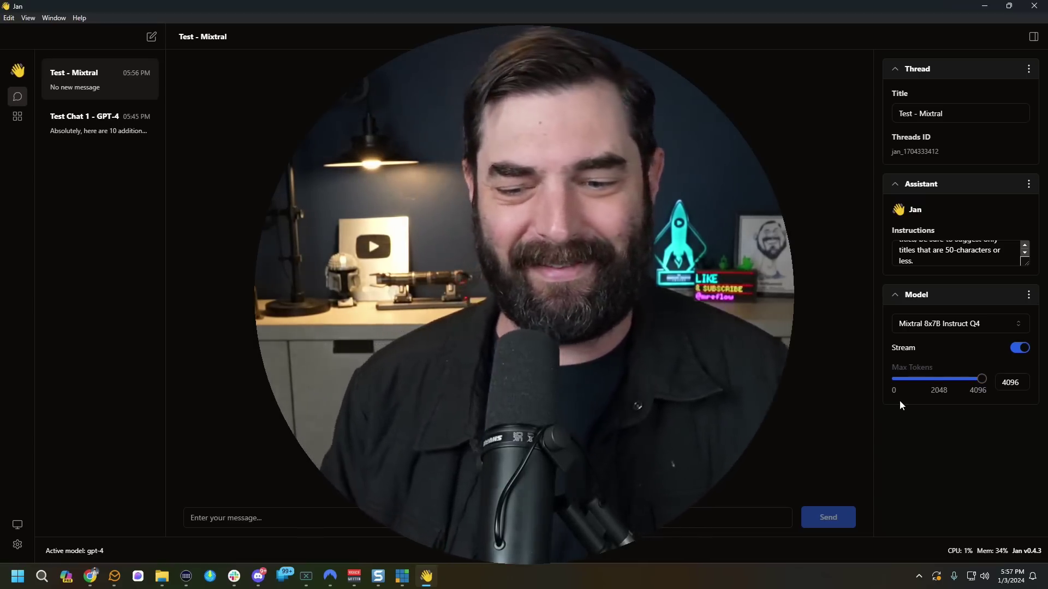
Send Mixtral the prompt 'Give me 10 ideas to grow a YouTube channel fast!'
left_click(758, 509)
type("Give me 10 ideas to grow a YouTube channel fast!")
key("Return")
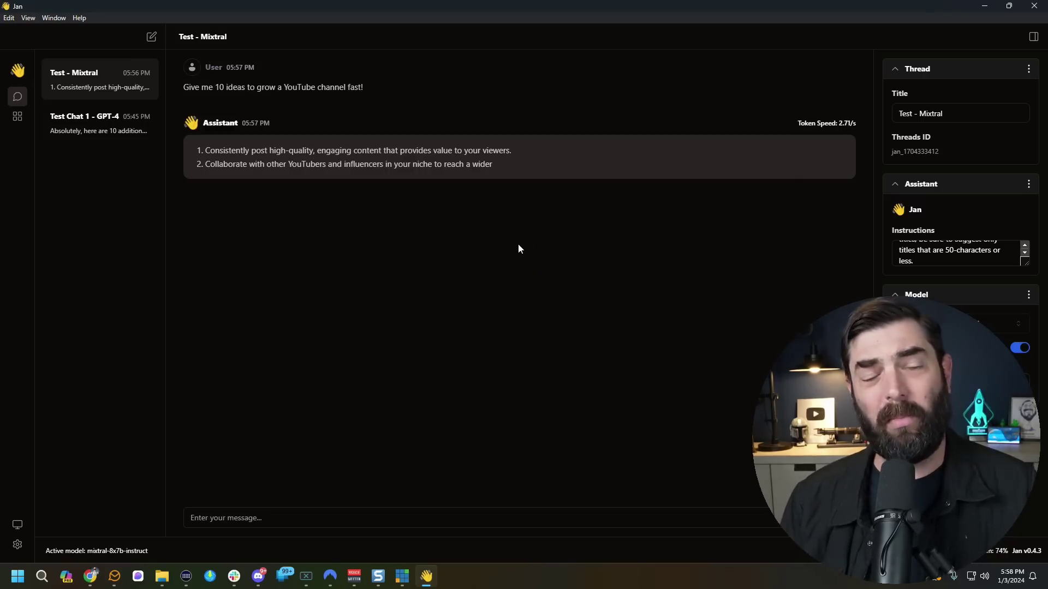